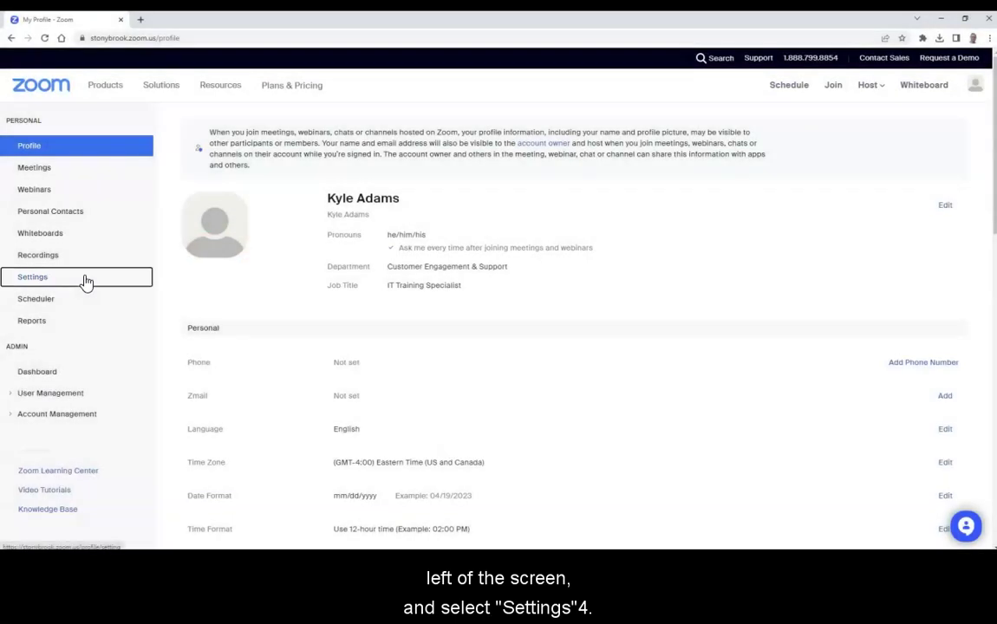
# Enable Q&A in meetings in the advanced in-meeting settings of the Zoom profile.
pyautogui.click(84, 279)
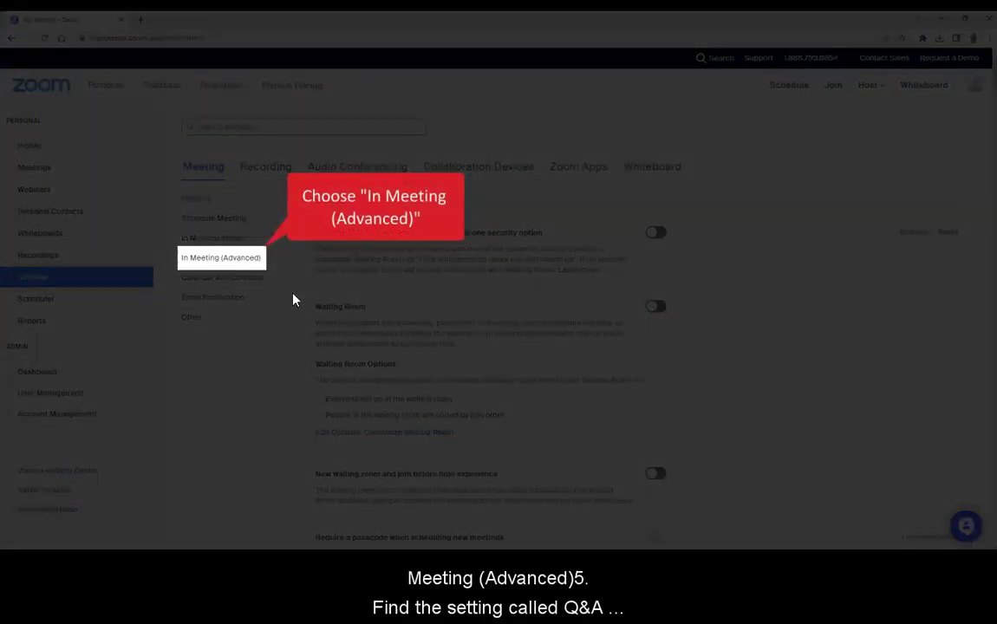
pyautogui.click(259, 267)
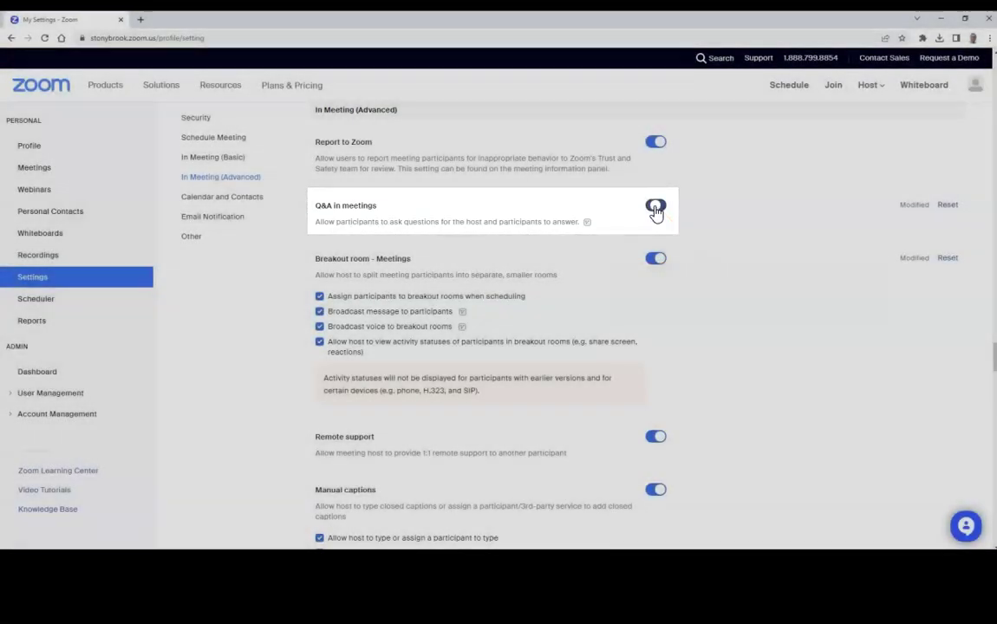
pyautogui.click(655, 208)
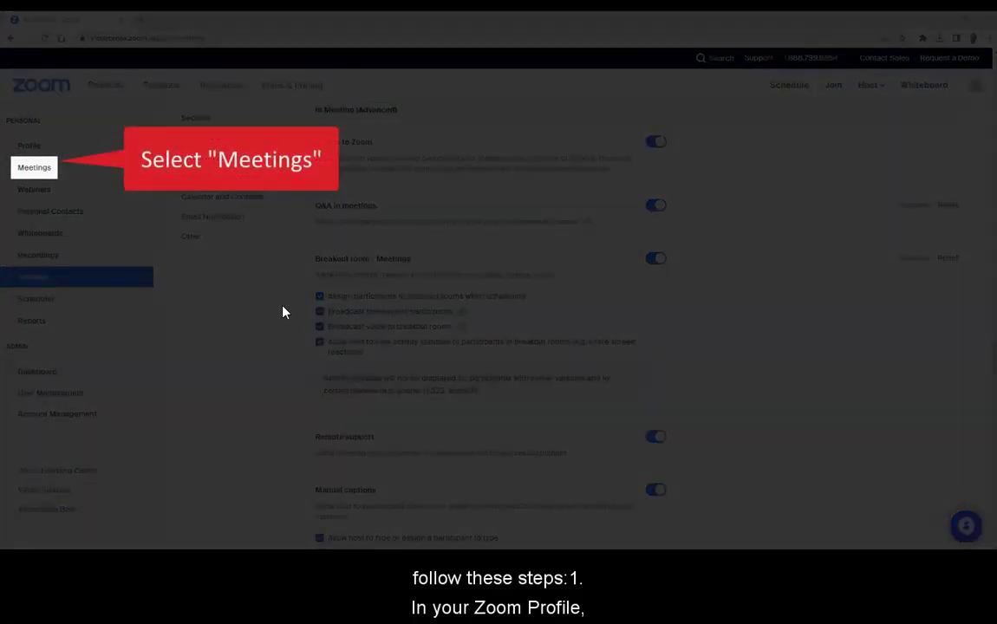
# Open the scheduled Test Meeting and view its Q&A options.
pyautogui.click(56, 170)
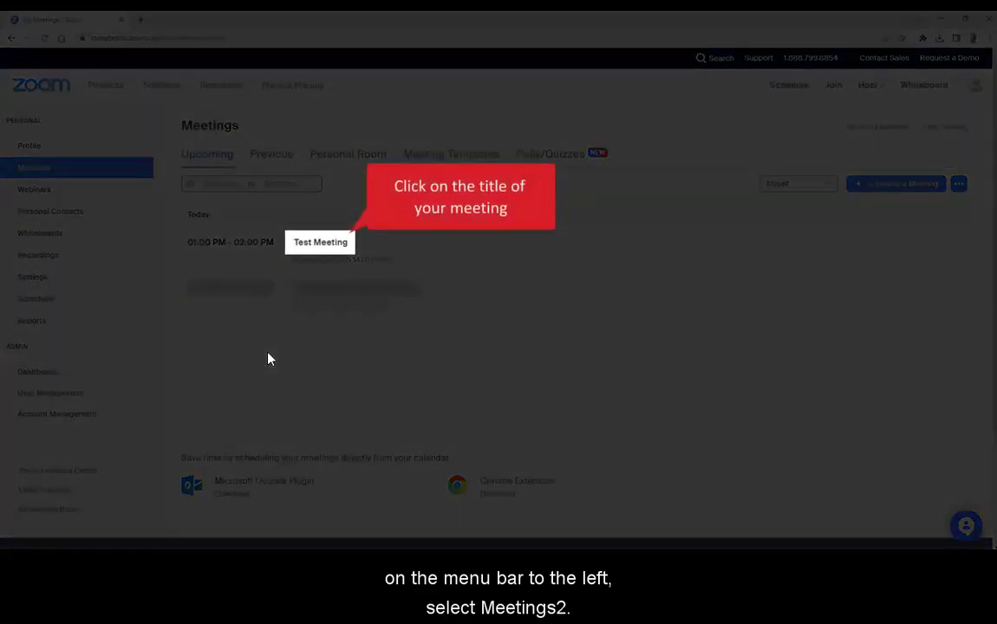
pyautogui.click(306, 247)
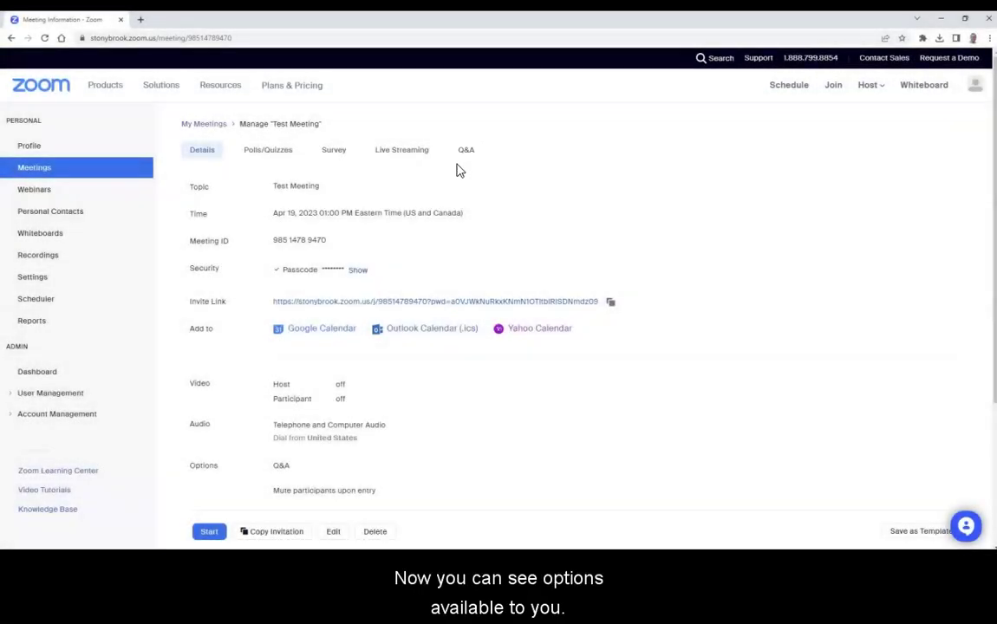
pyautogui.click(465, 152)
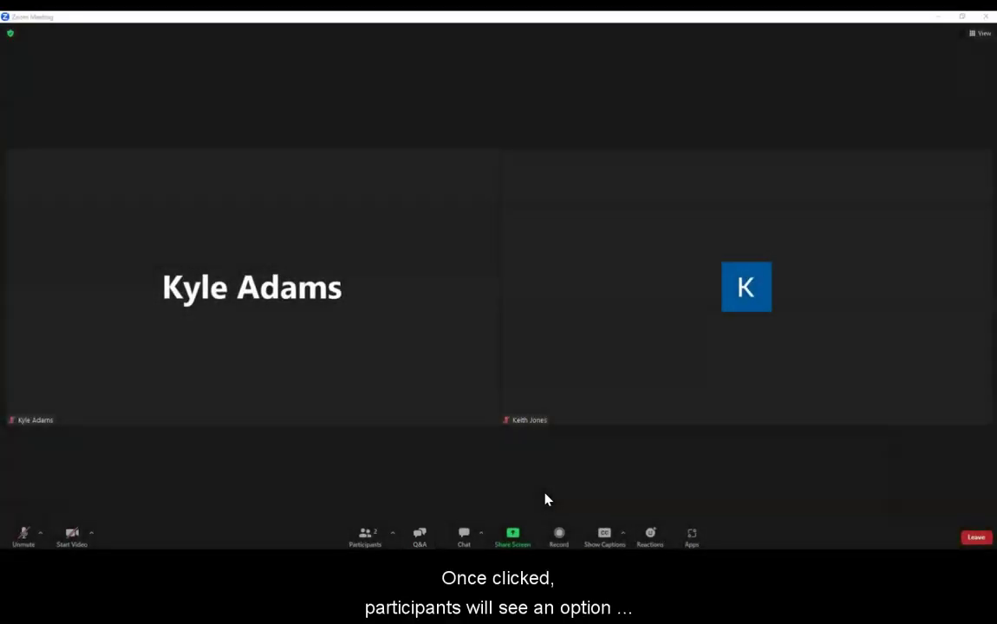
# In the participant's meeting window, submit the Q&A question "When will our next team meeting be taking place?" without making it anonymous.
pyautogui.click(420, 535)
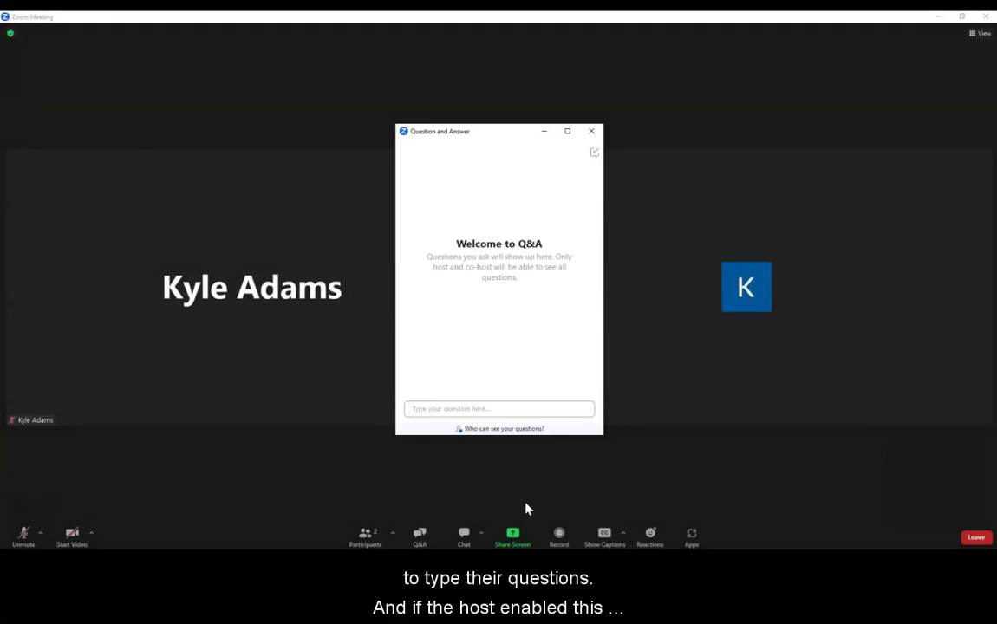
pyautogui.click(524, 409)
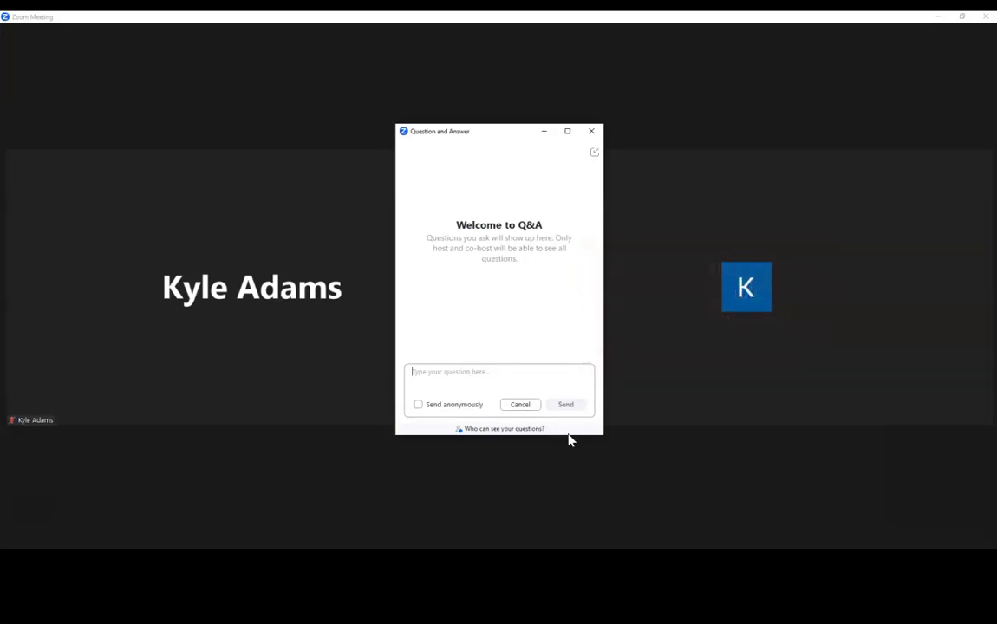
pyautogui.write('When will ')
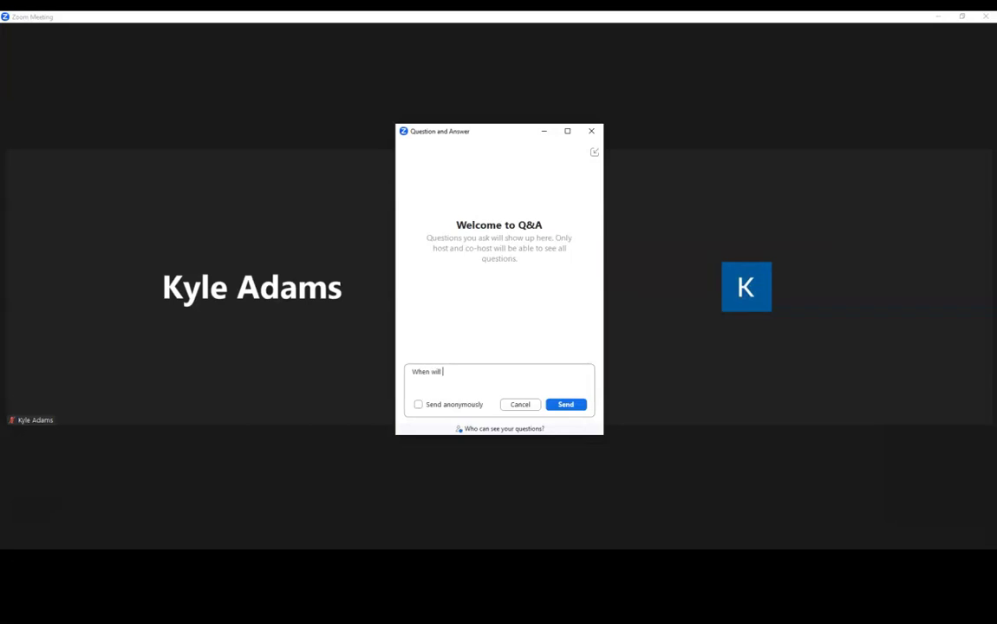
pyautogui.write('our next taam meeting be taking place?')
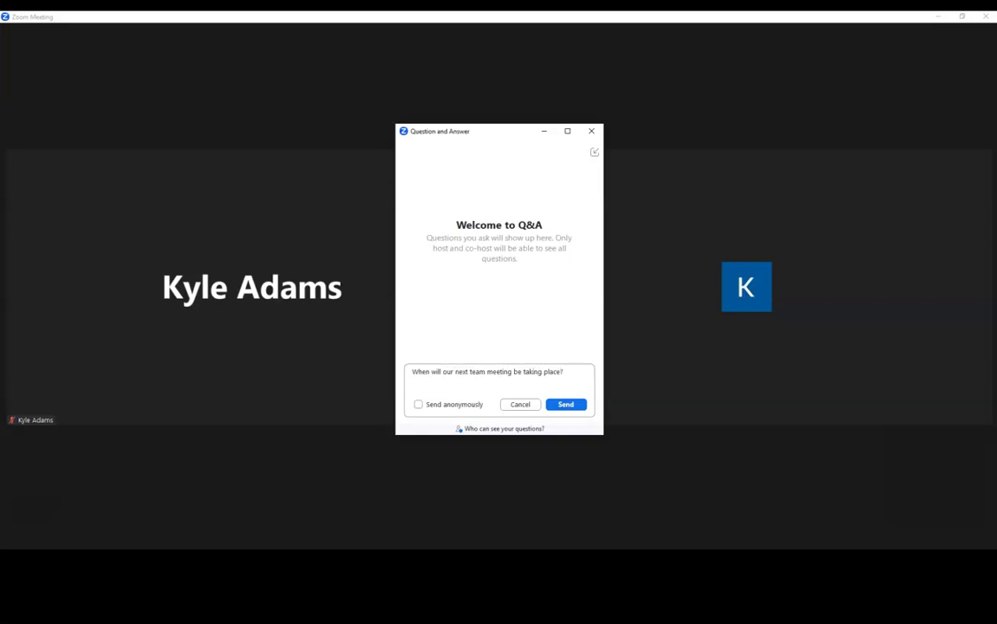
pyautogui.click(574, 406)
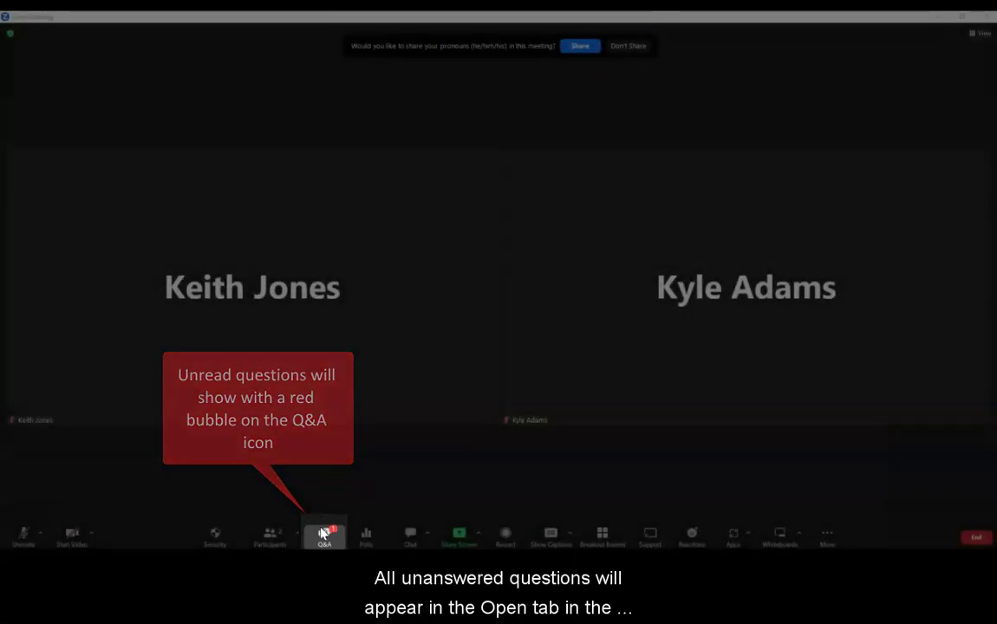
# As host, answer the open team meeting question publicly with "Next Wednesday" and view the answered questions.
pyautogui.click(316, 531)
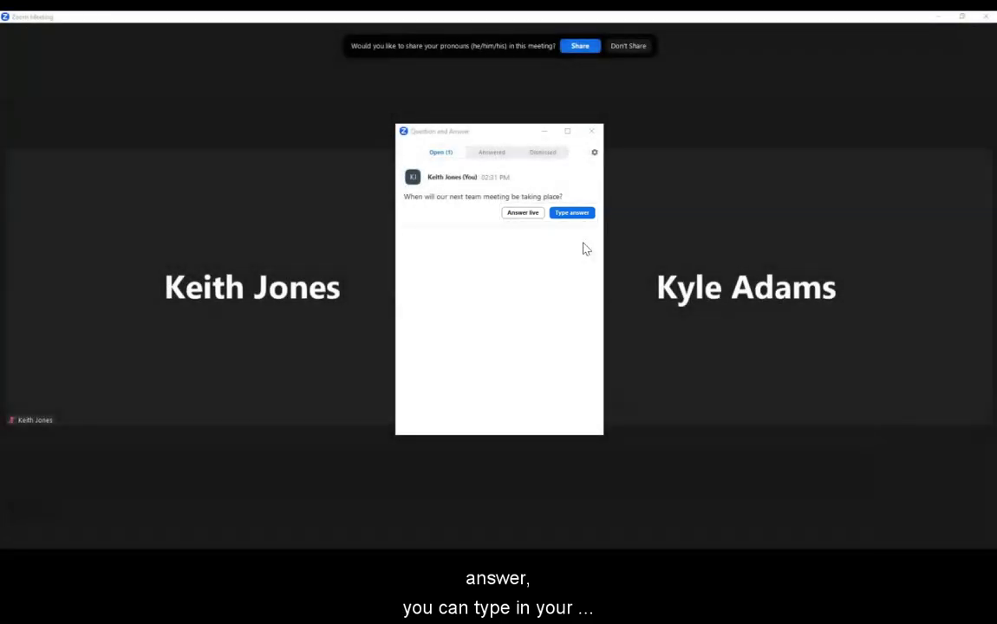
pyautogui.click(590, 214)
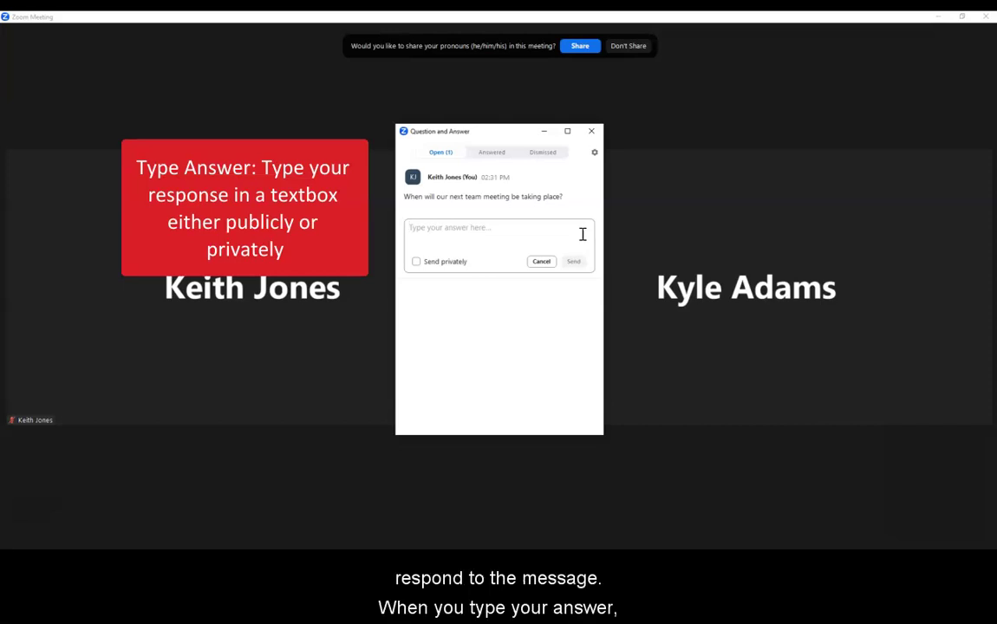
pyautogui.write('Next Wednesday')
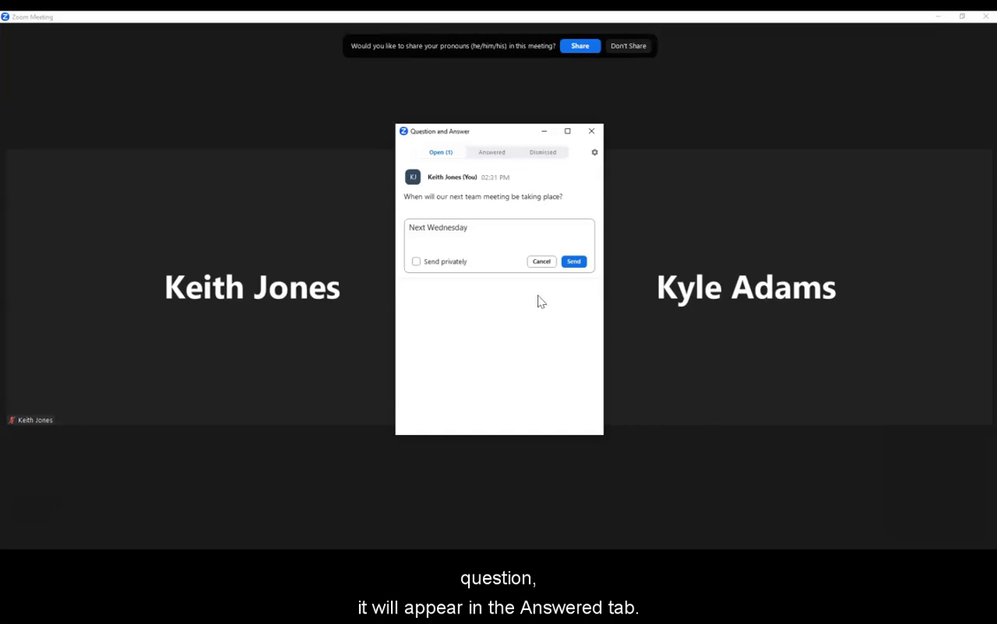
pyautogui.click(573, 262)
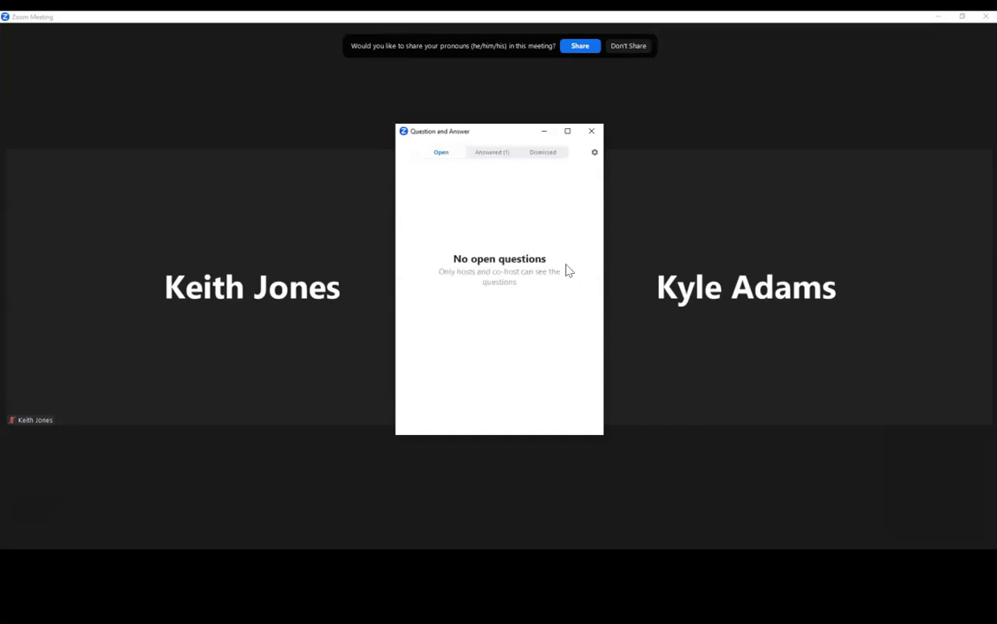
pyautogui.click(512, 156)
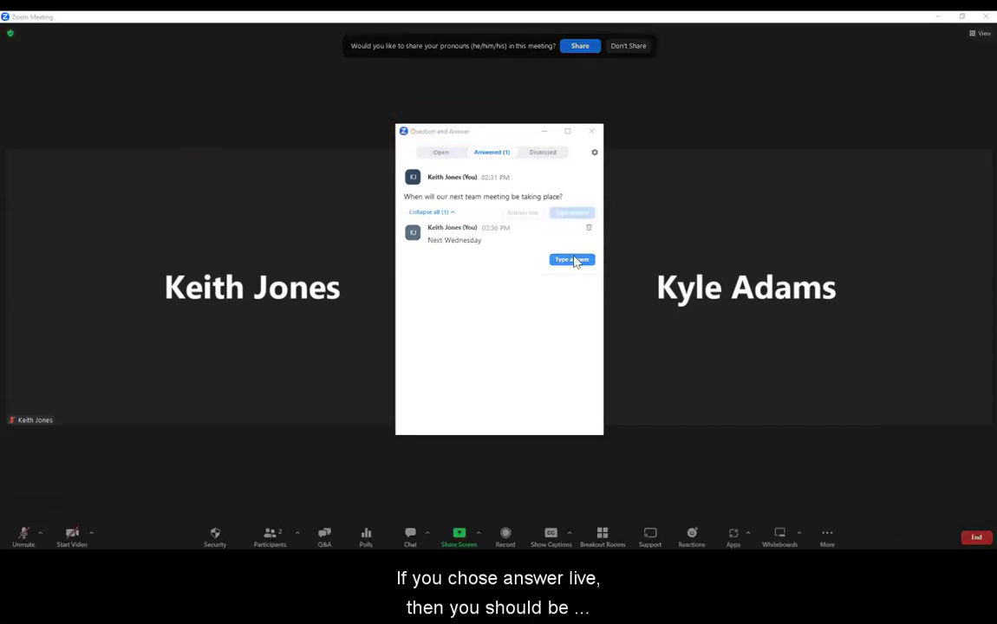
# Answer the team meeting question live, mark it as done and view the answered questions.
pyautogui.click(538, 215)
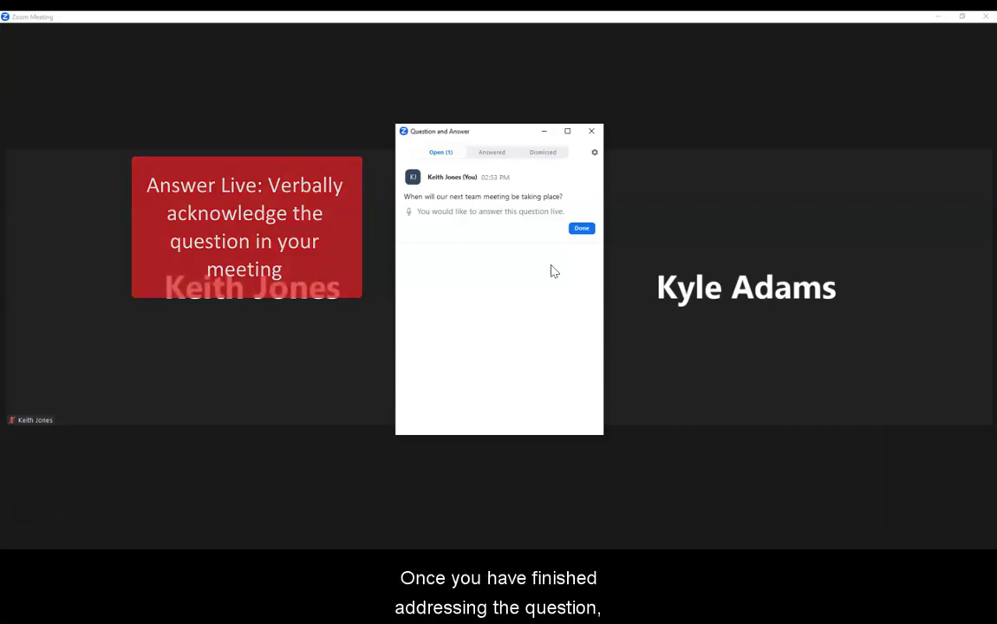
pyautogui.click(591, 231)
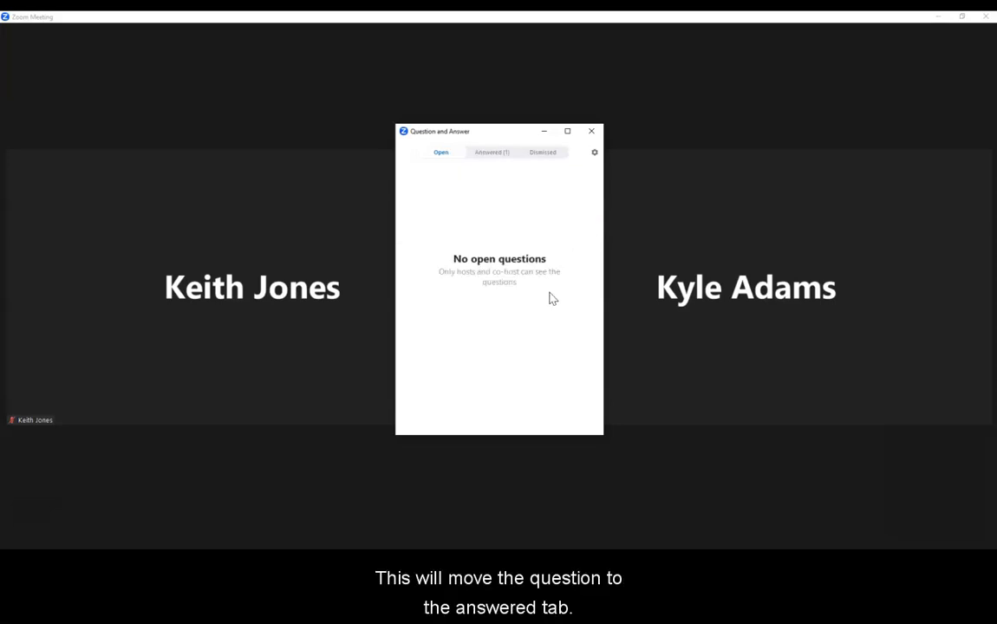
pyautogui.click(492, 153)
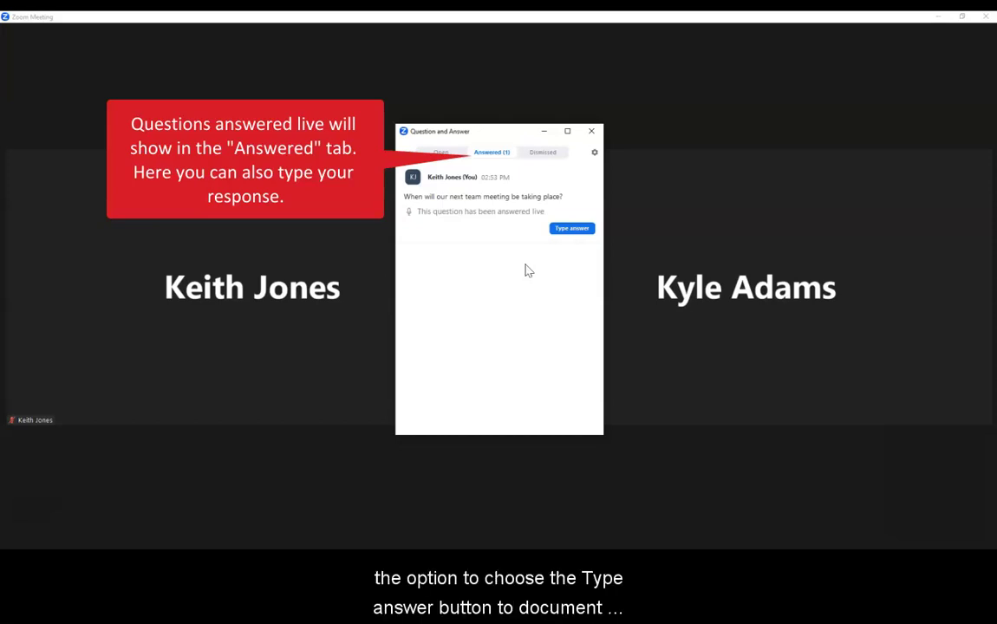
# Add the public written answer "Next Wednesday" to the live-answered question and open the Q&A in the participant's meeting.
pyautogui.click(559, 230)
pyautogui.write('N')
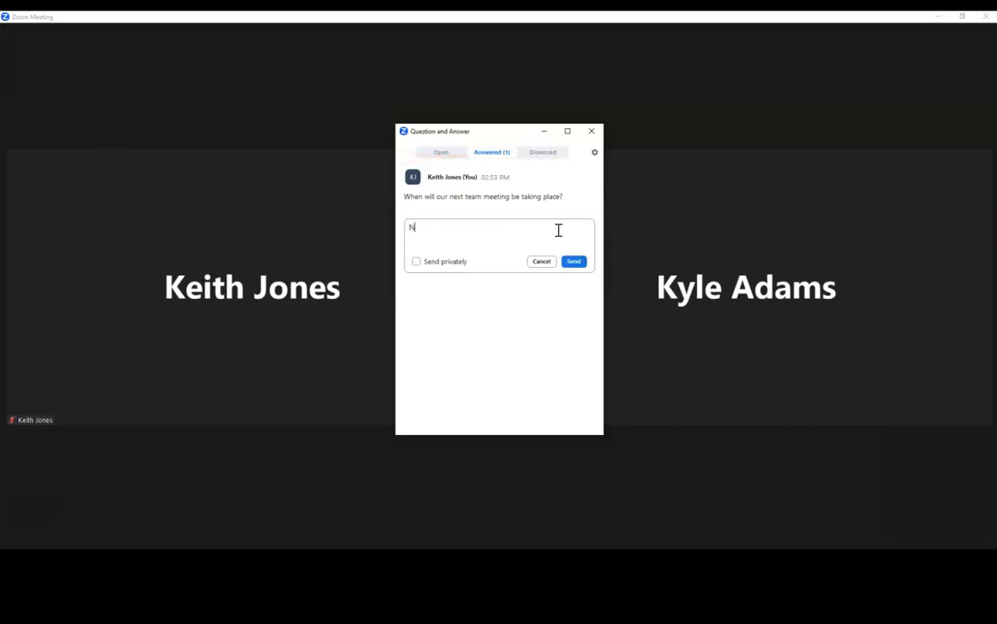
pyautogui.write('ext Wednesday')
pyautogui.click(574, 261)
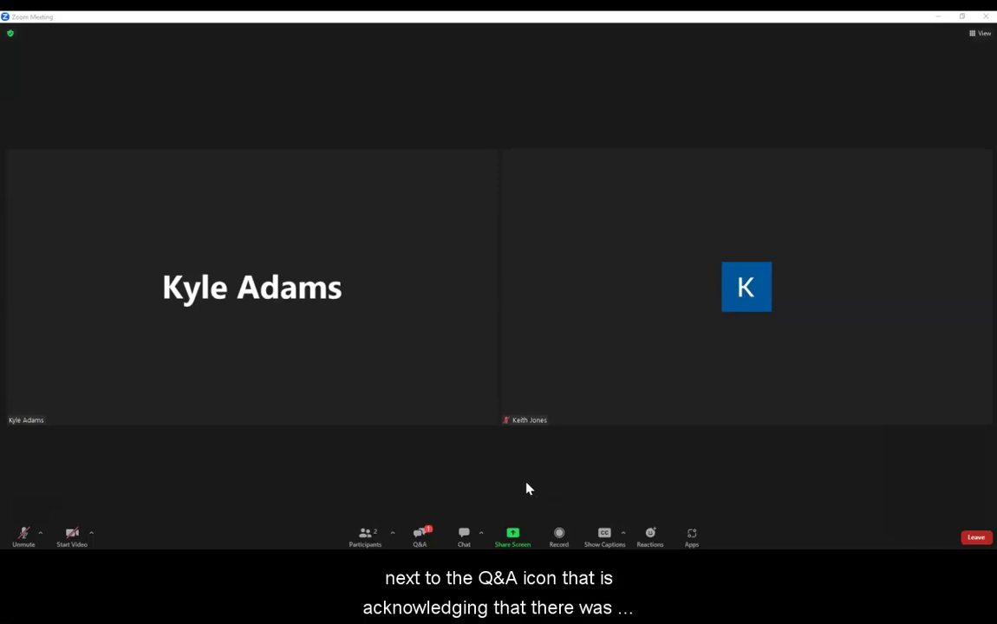
pyautogui.click(424, 538)
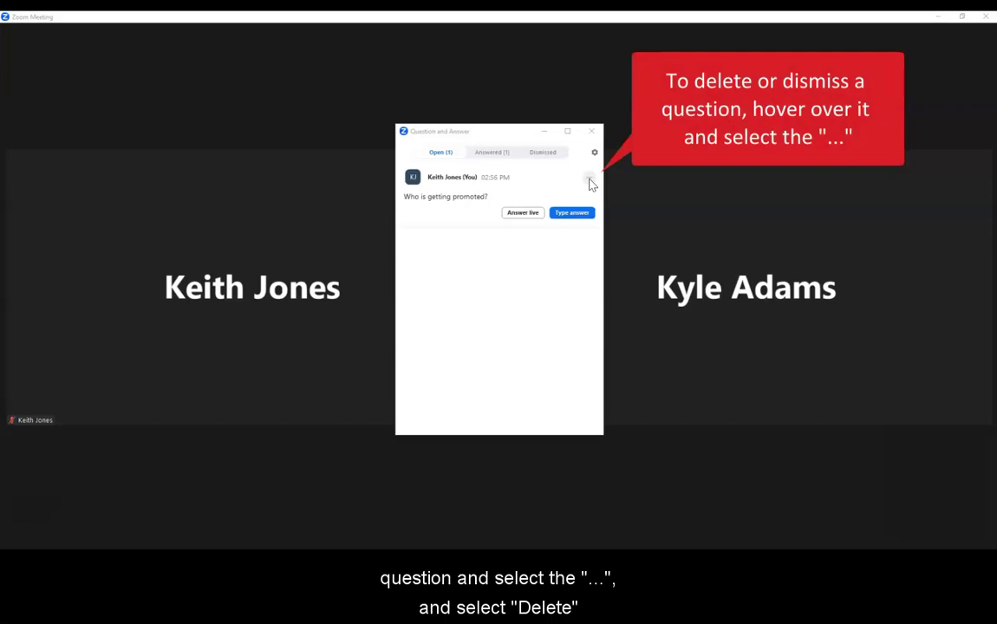
# As host, dismiss the open question "Who is getting promoted?" and view the dismissed questions.
pyautogui.click(589, 180)
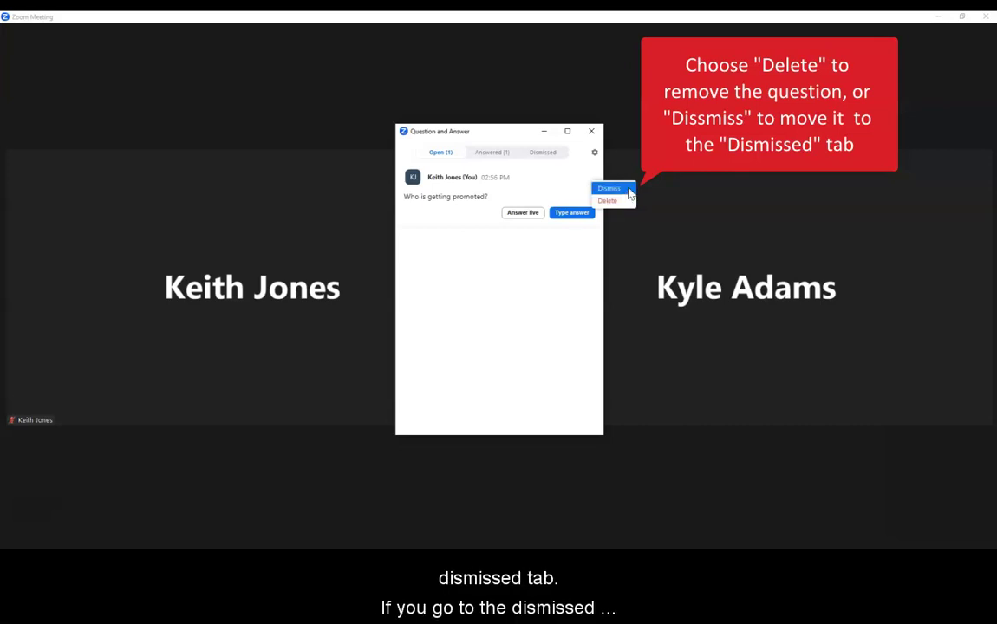
pyautogui.click(628, 189)
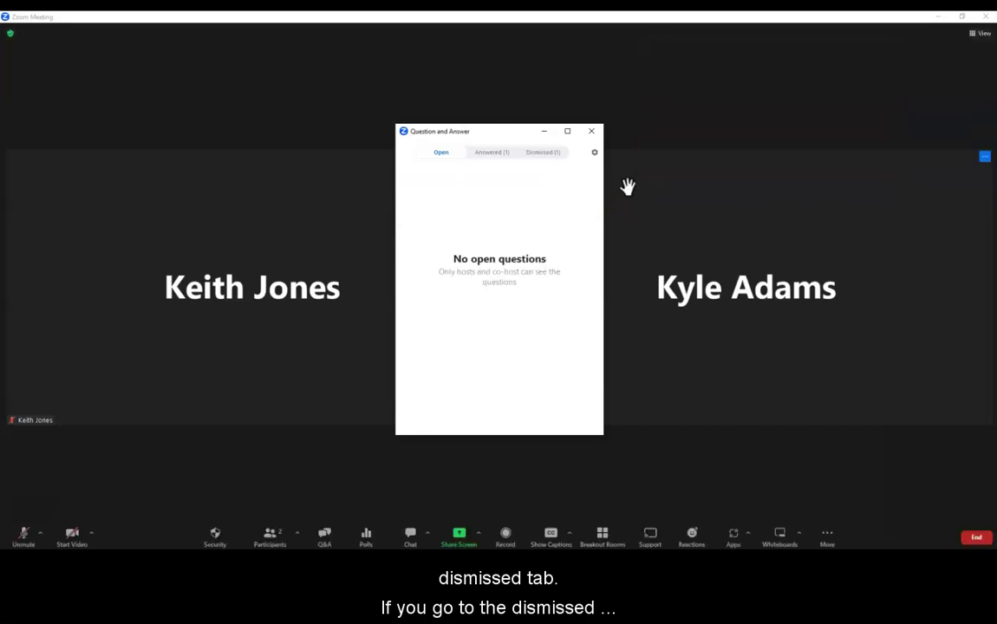
pyautogui.click(557, 154)
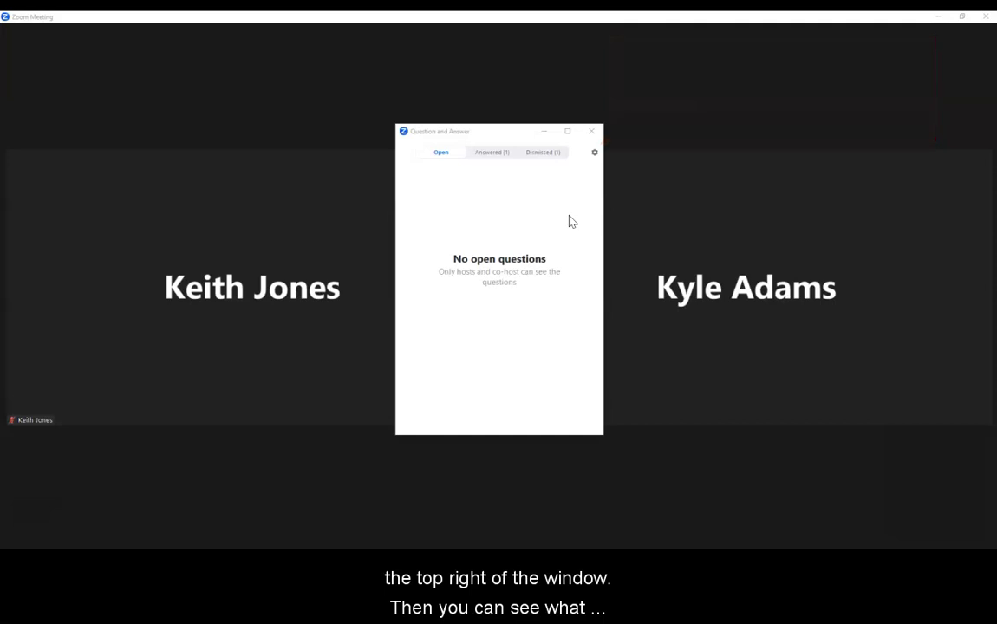
# Change the Q&A settings so participants can view all questions, upvote and comment.
pyautogui.click(595, 154)
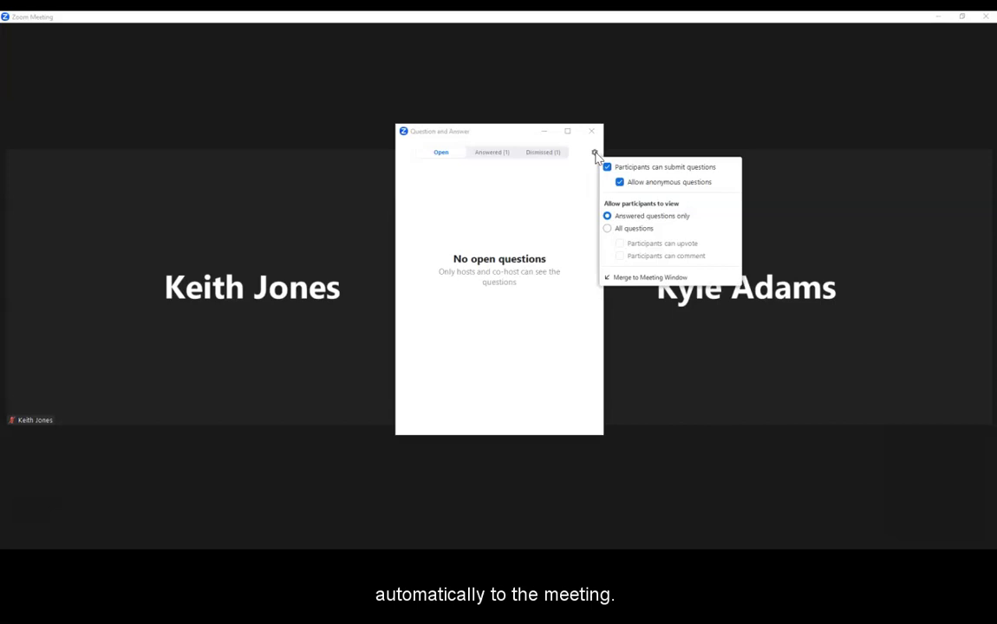
pyautogui.click(608, 229)
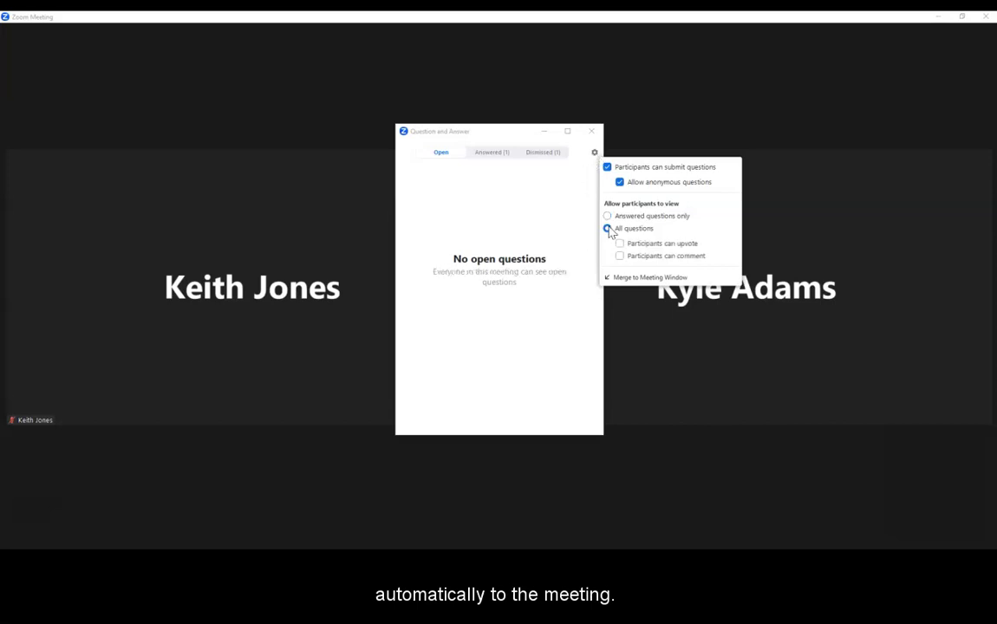
pyautogui.click(619, 243)
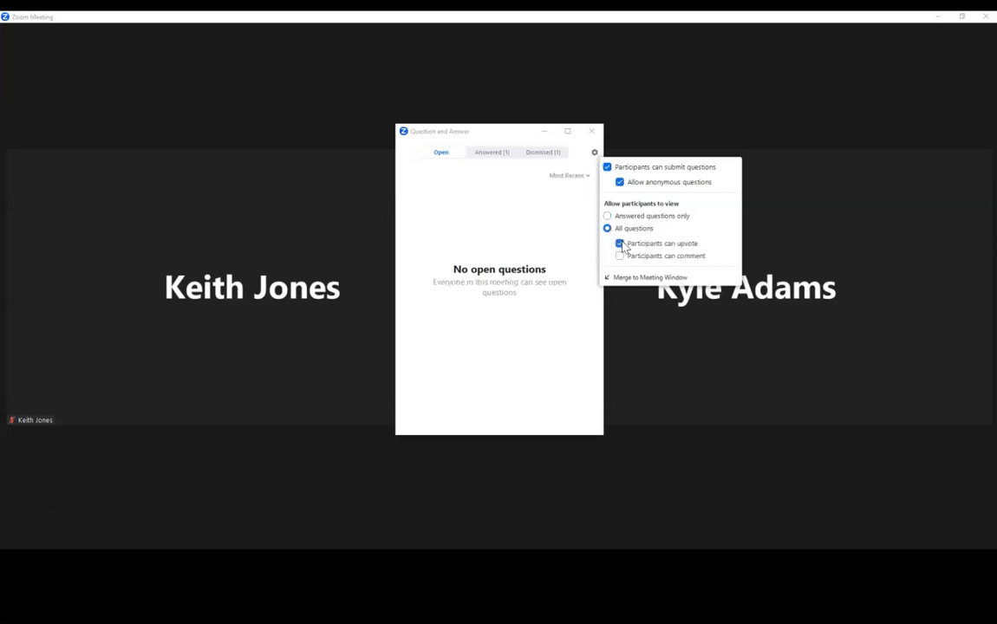
pyautogui.click(620, 257)
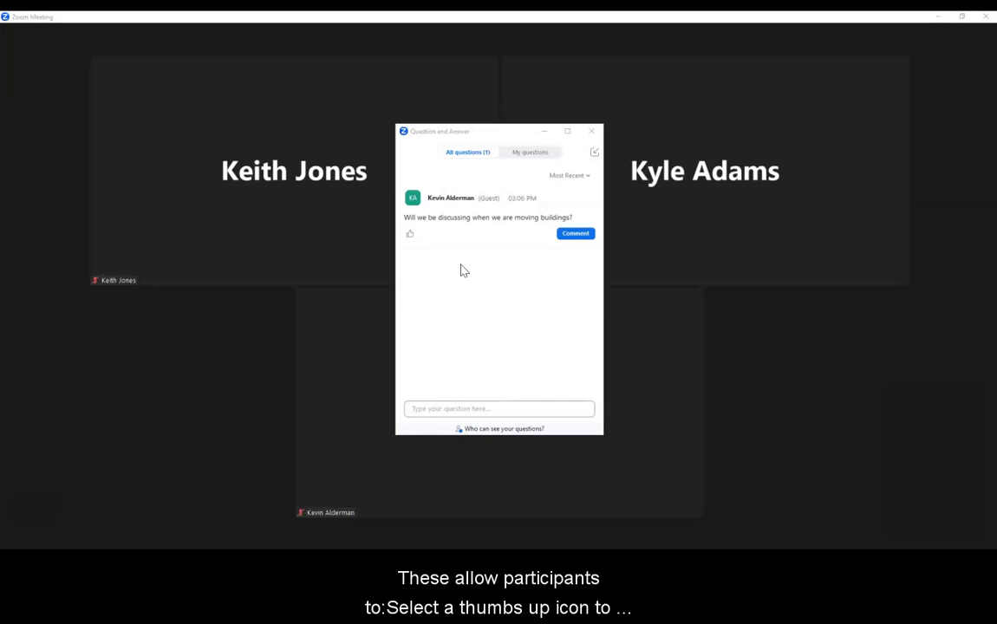
# As a participant, upvote the question about moving buildings and send the comment "Great question!" on it.
pyautogui.click(410, 233)
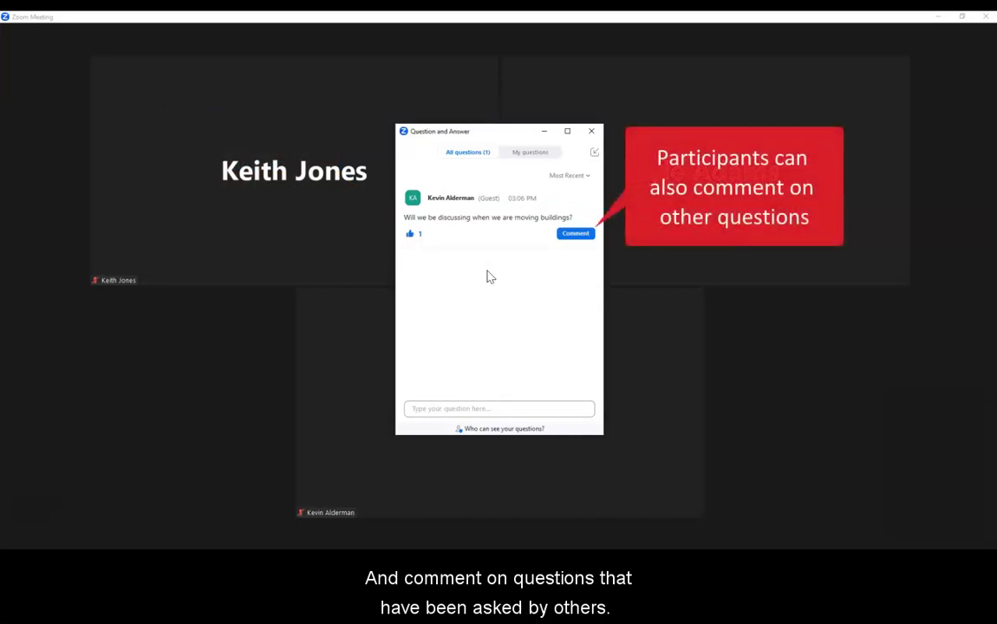
pyautogui.click(574, 235)
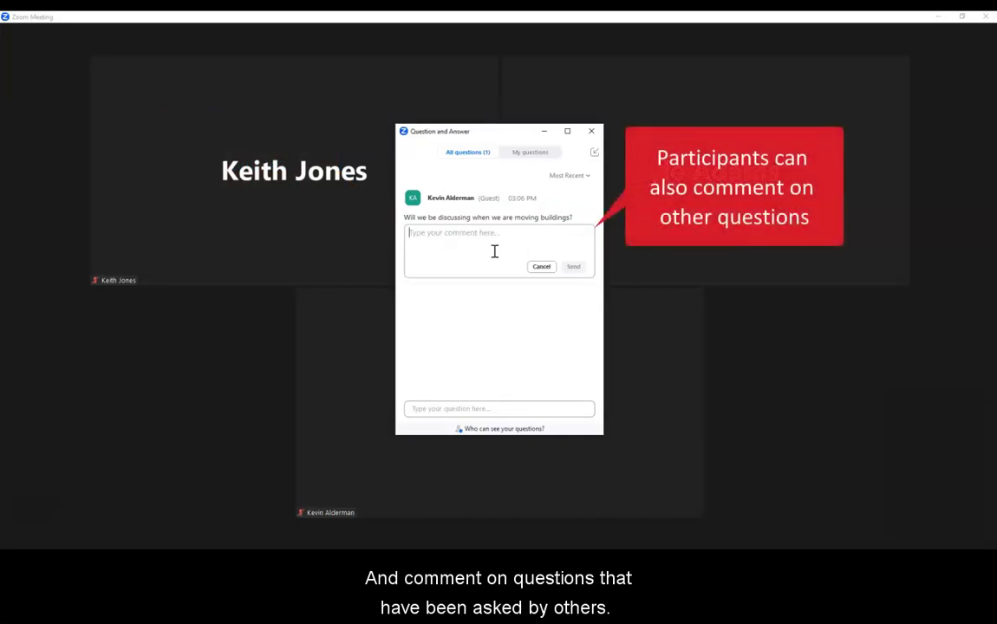
pyautogui.write('Great question')
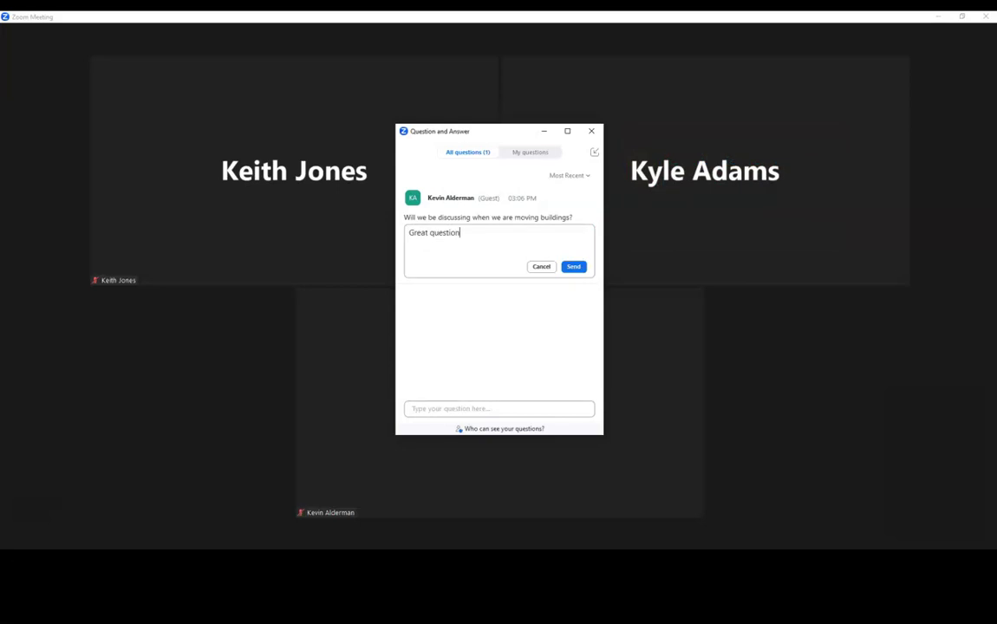
pyautogui.write('!')
pyautogui.click(574, 266)
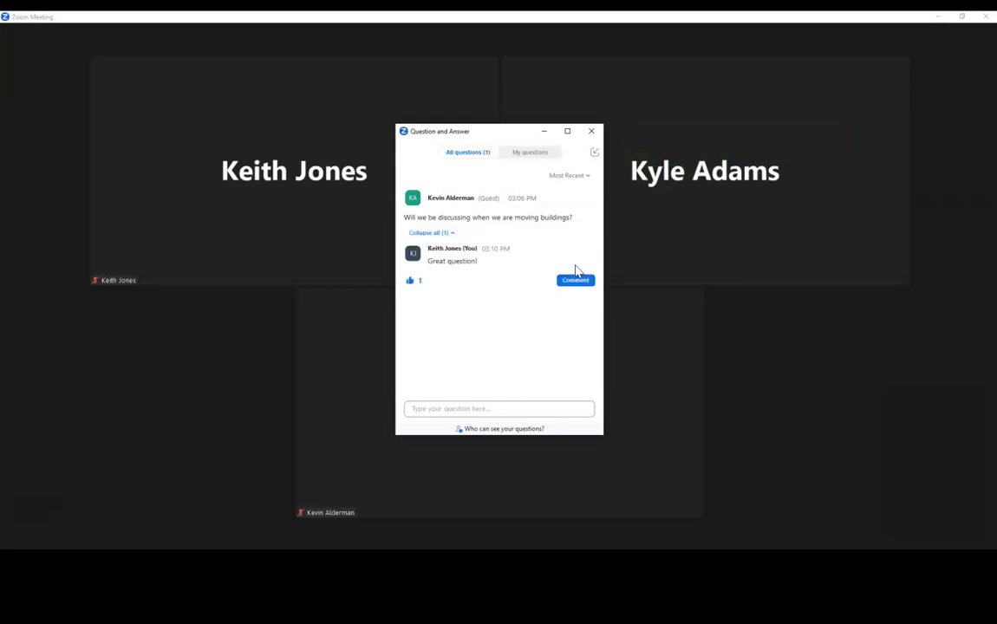